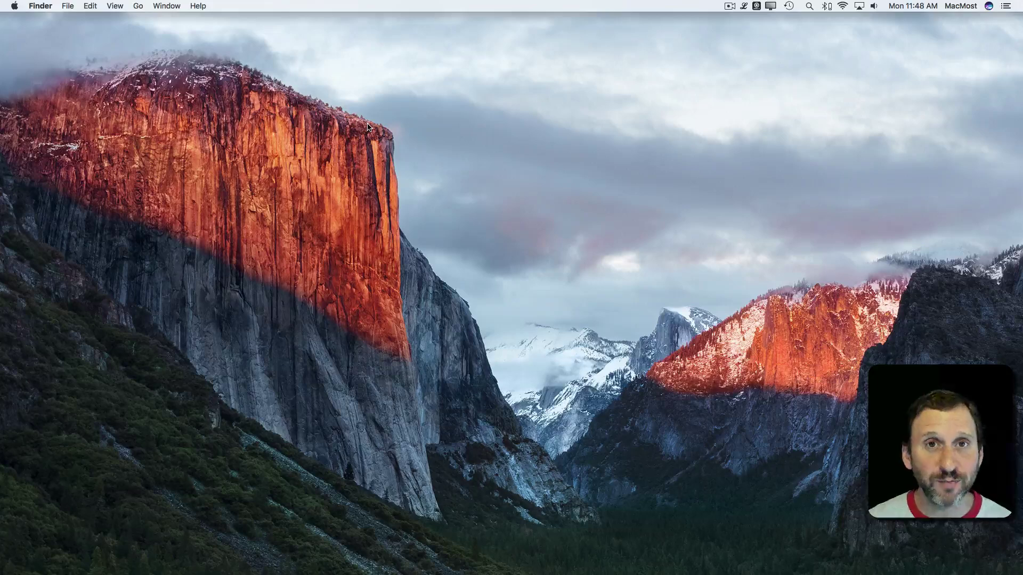
- Launch Image Capture from Spotlight, centre its window, and reveal the shared HP LaserJet scanner
key(super+space)
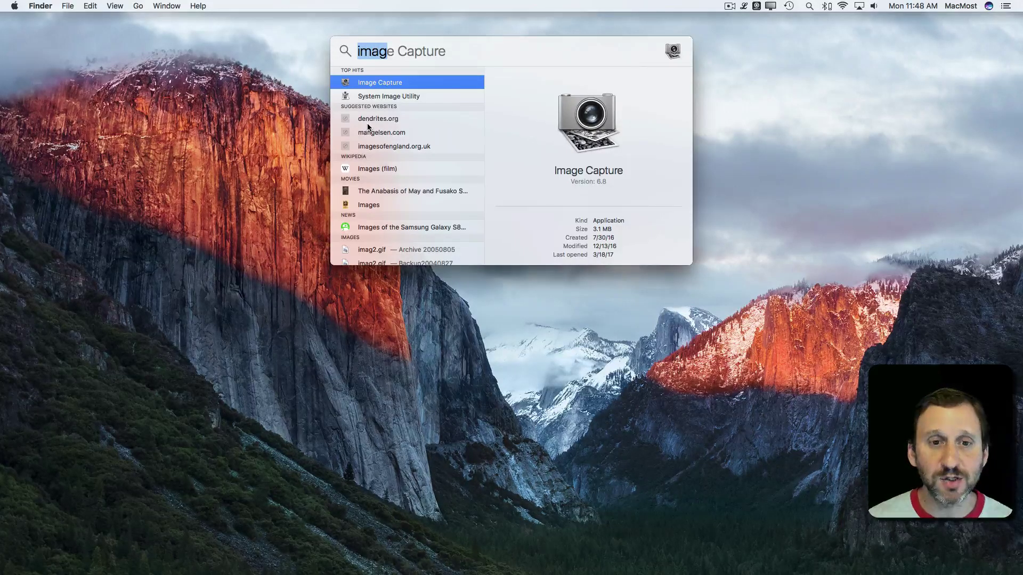
key(Return)
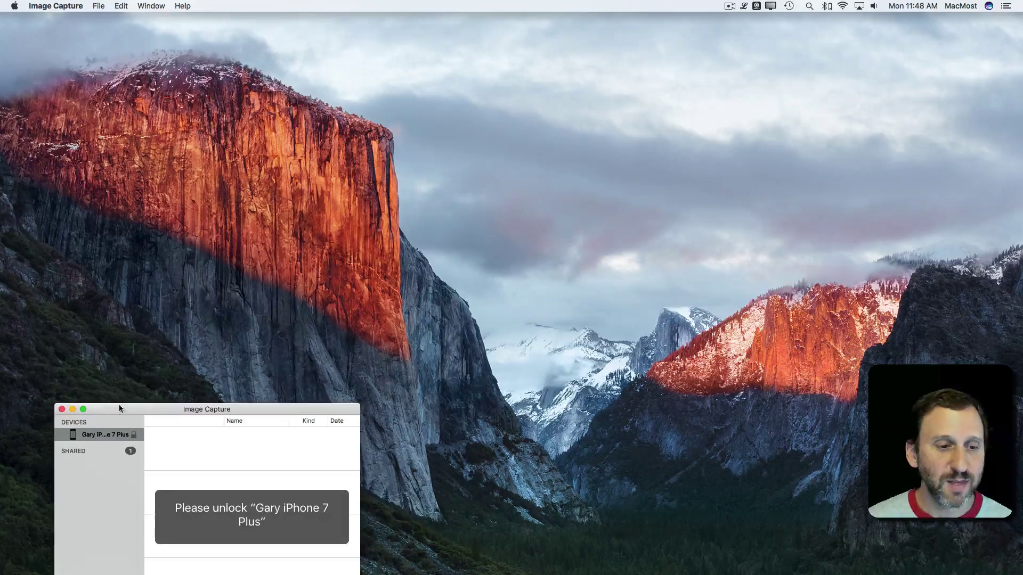
drag(119, 410, 415, 141)
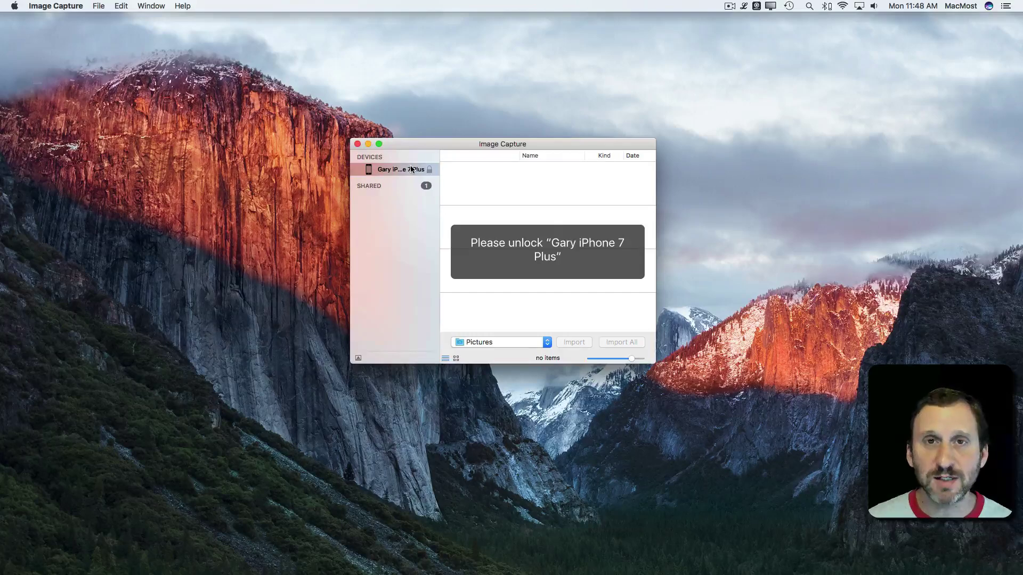
click(367, 189)
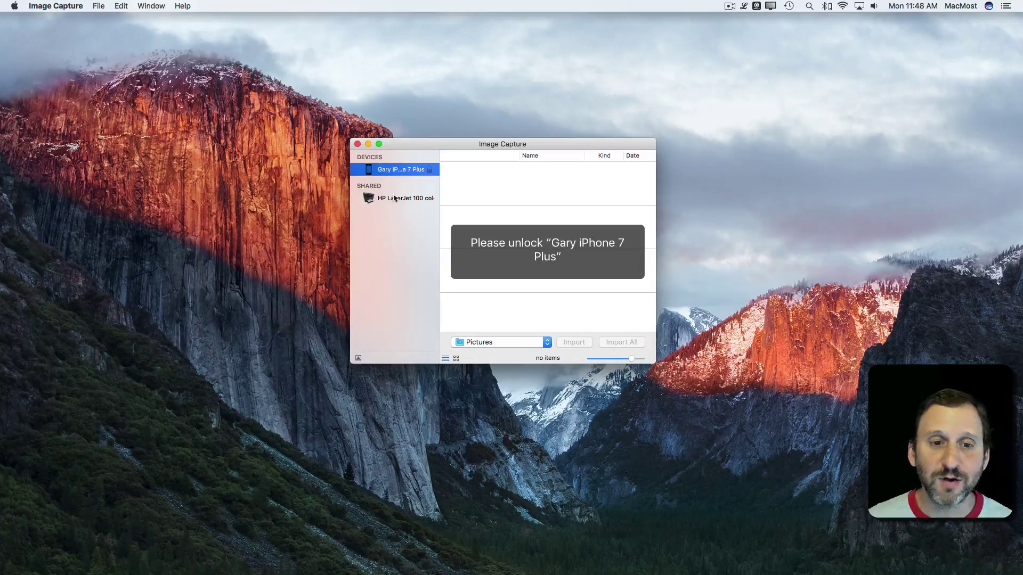
- Select the shared HP LaserJet to get its overview scan of the painting, and enlarge the window
click(395, 198)
click(478, 224)
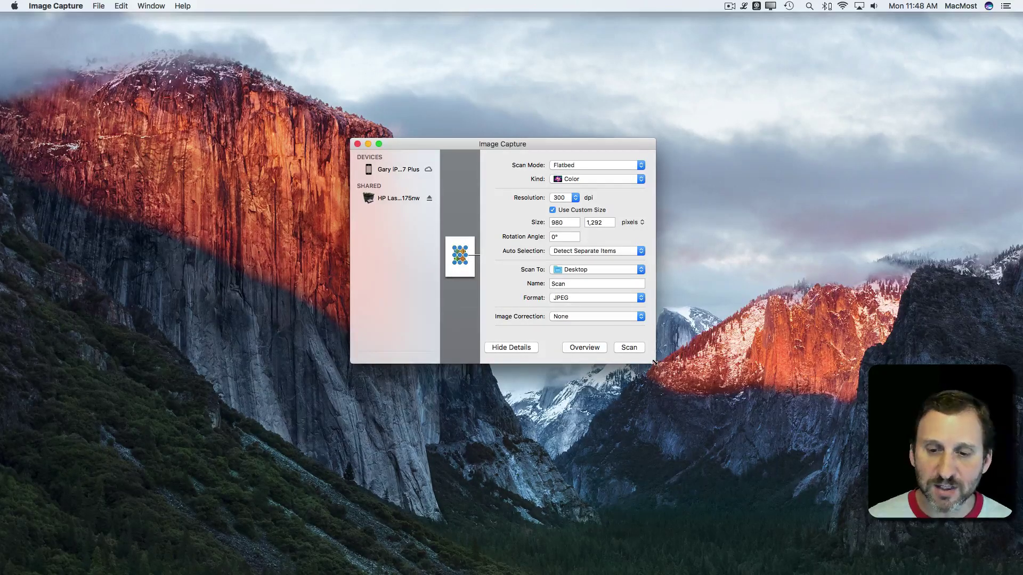
drag(654, 362, 914, 505)
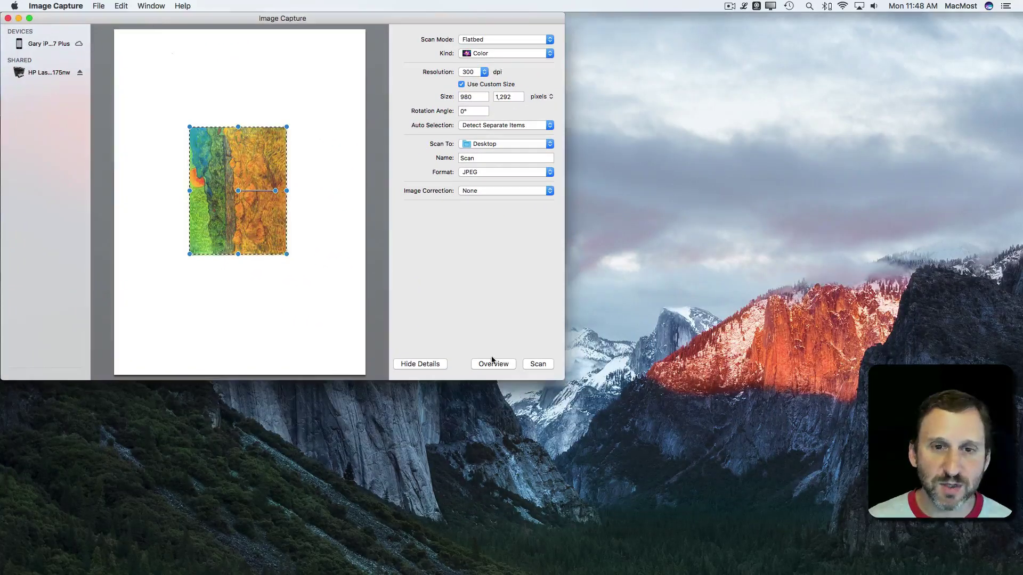
- Enlarge the window further and trim the painting's scan area corners inward
drag(565, 381, 909, 574)
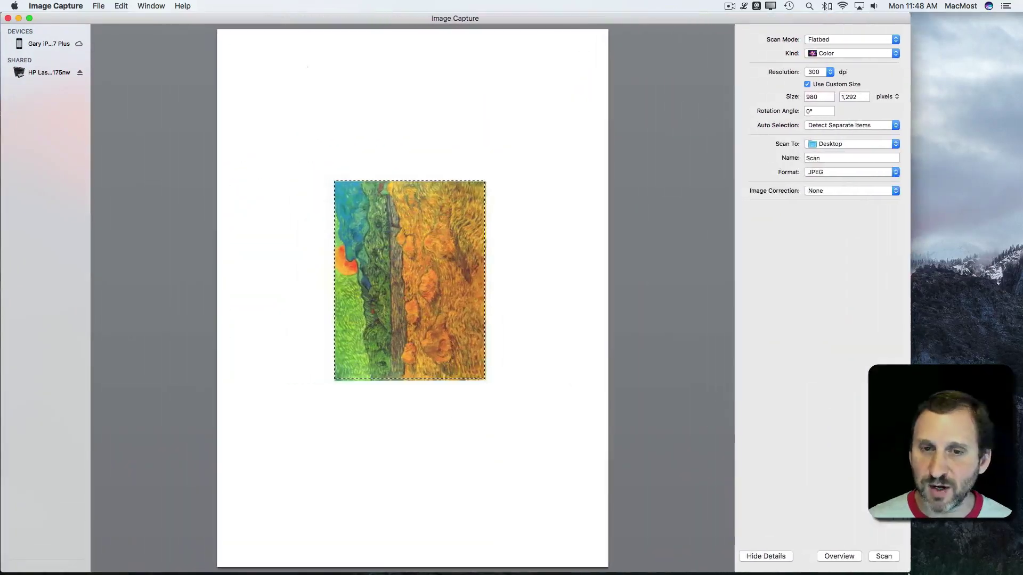
click(379, 226)
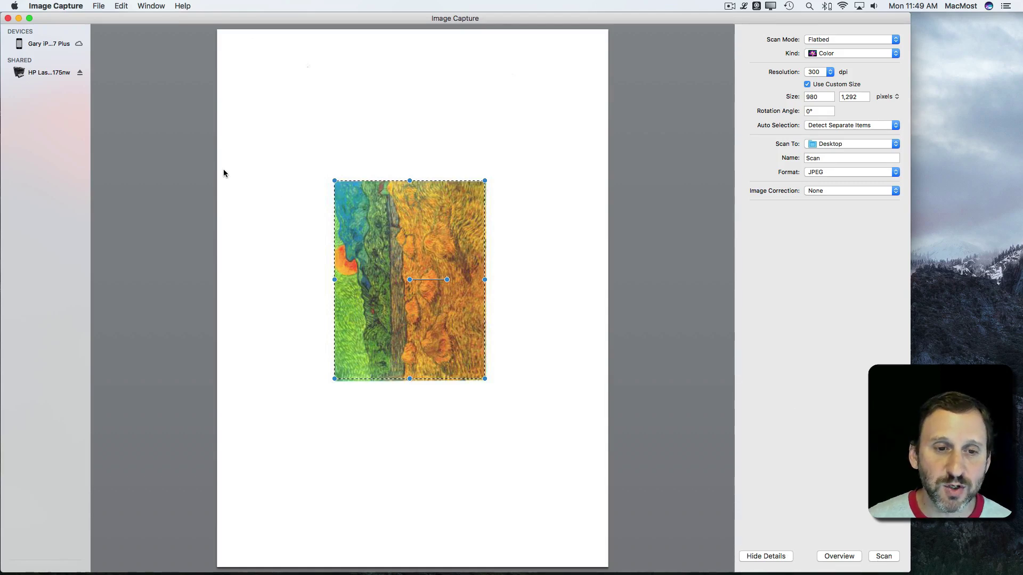
drag(335, 180, 336, 182)
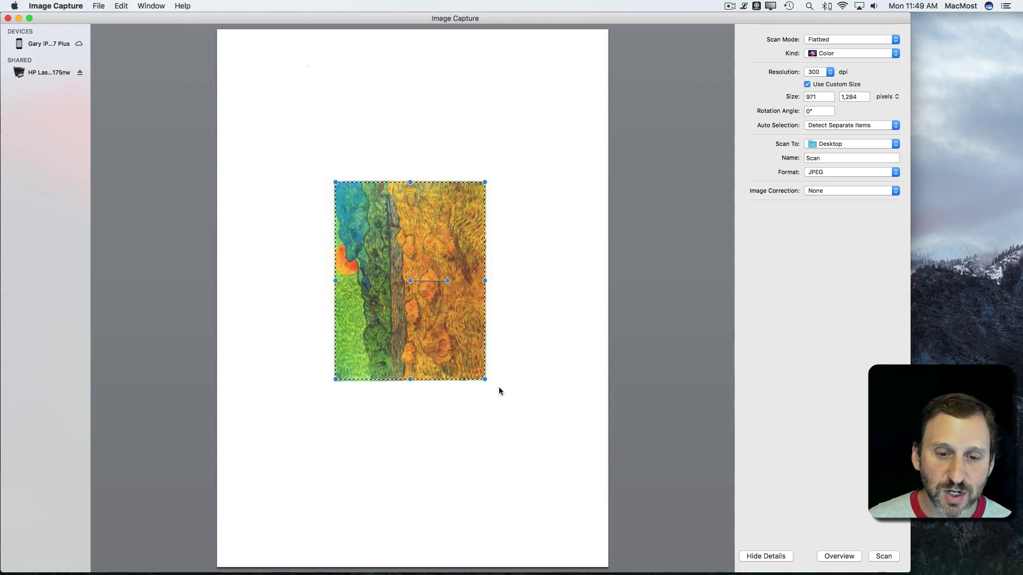
drag(484, 379, 484, 378)
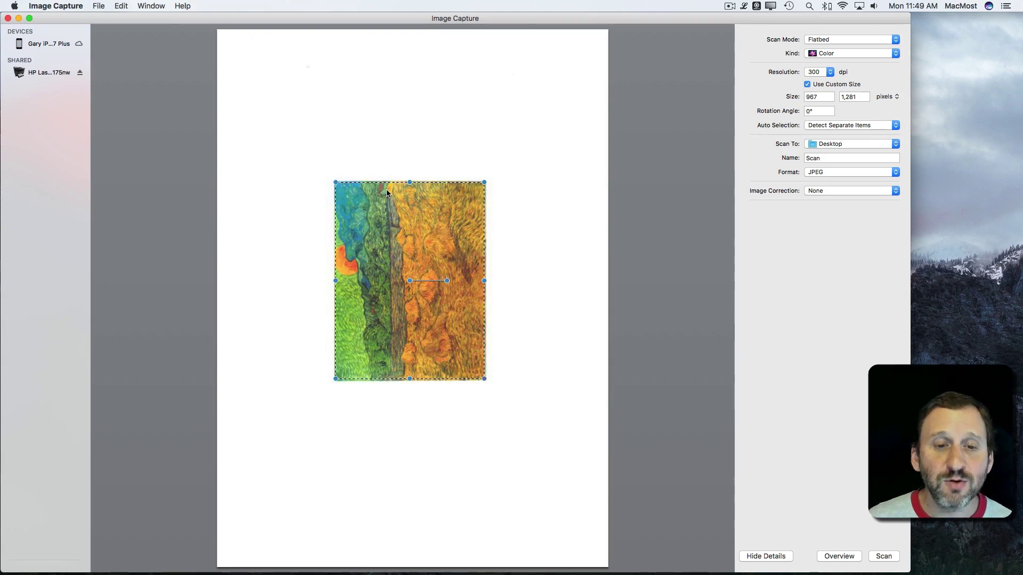
- Delete the two extra scan regions so only the 967 × 1,281 painting box remains selected
drag(321, 88, 419, 144)
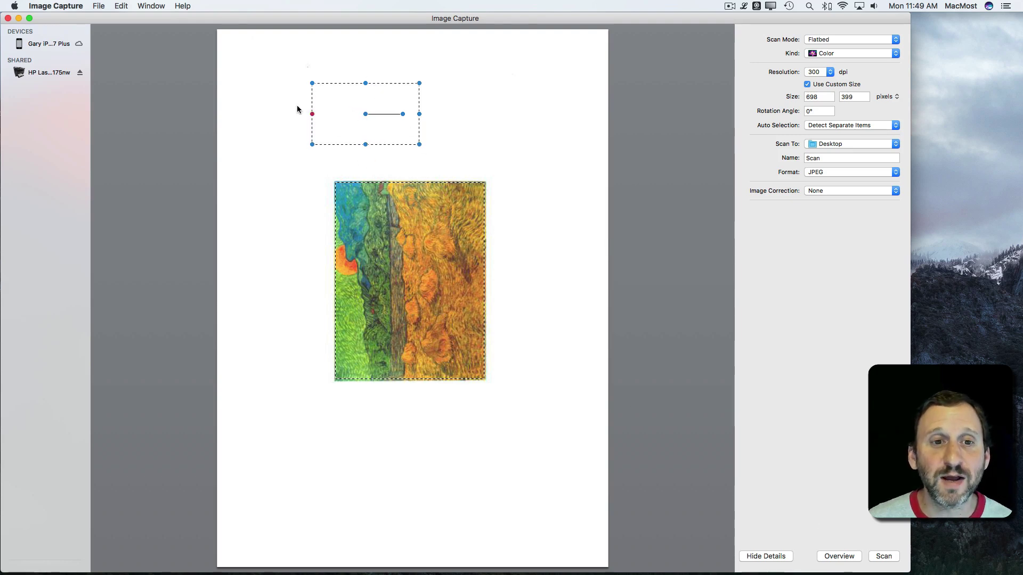
click(344, 104)
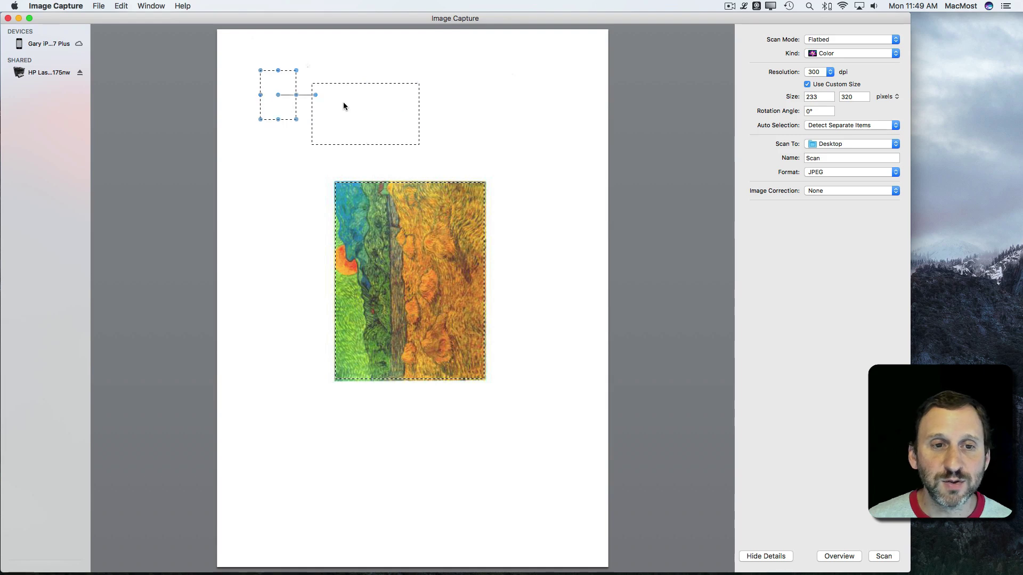
key(Delete)
click(284, 87)
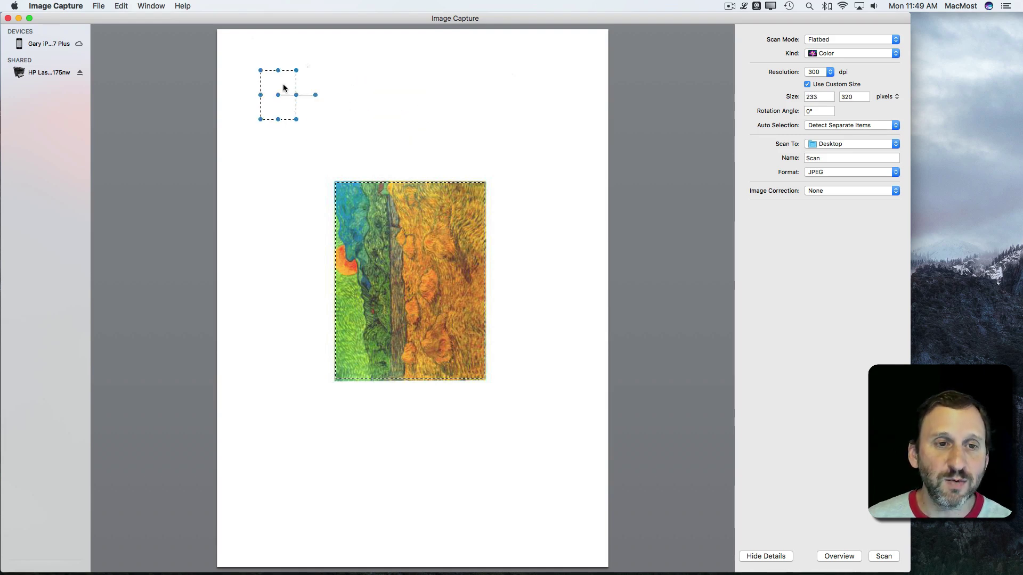
key(Delete)
click(359, 217)
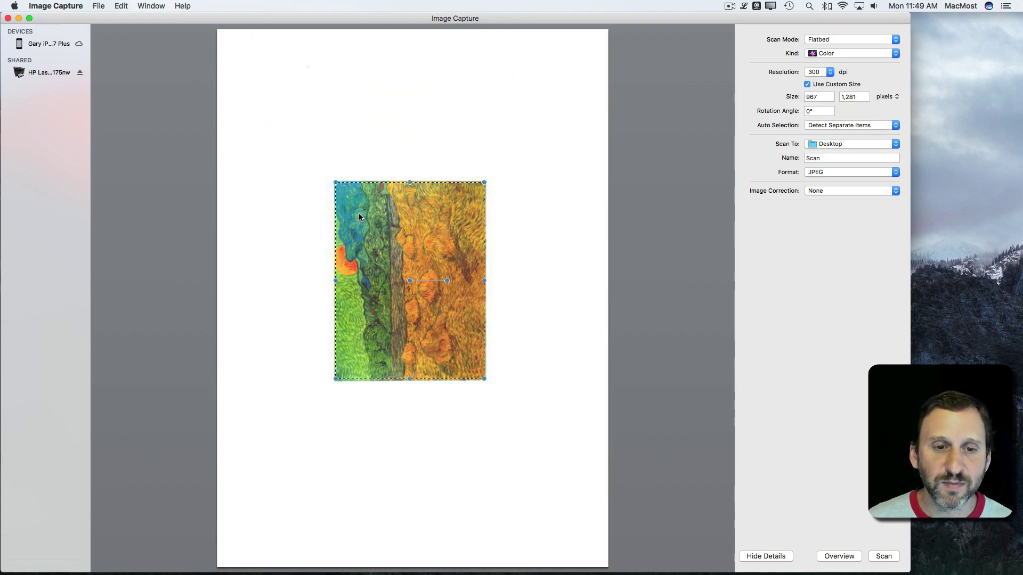
click(836, 39)
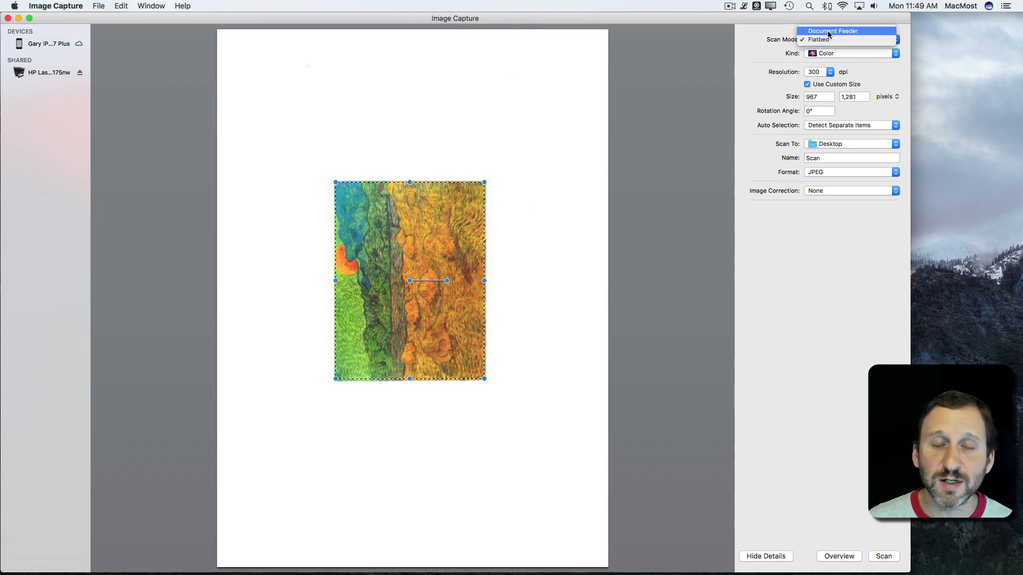
click(844, 53)
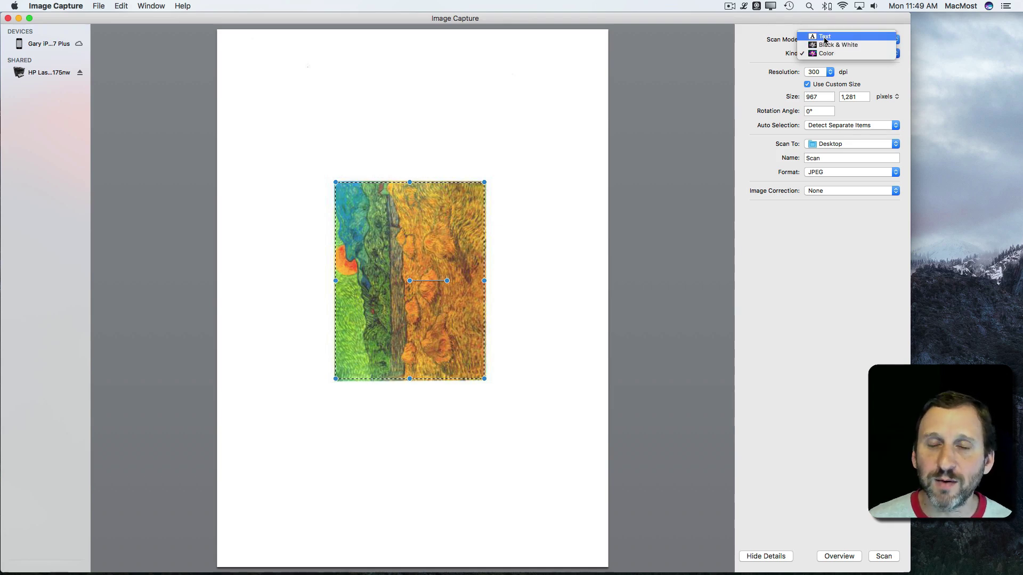
click(814, 76)
click(815, 74)
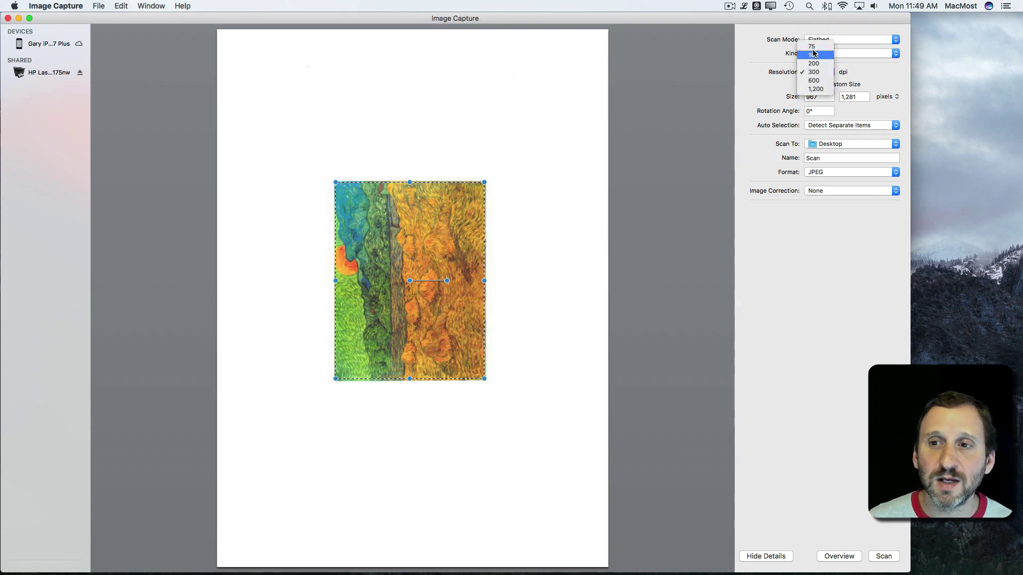
click(765, 85)
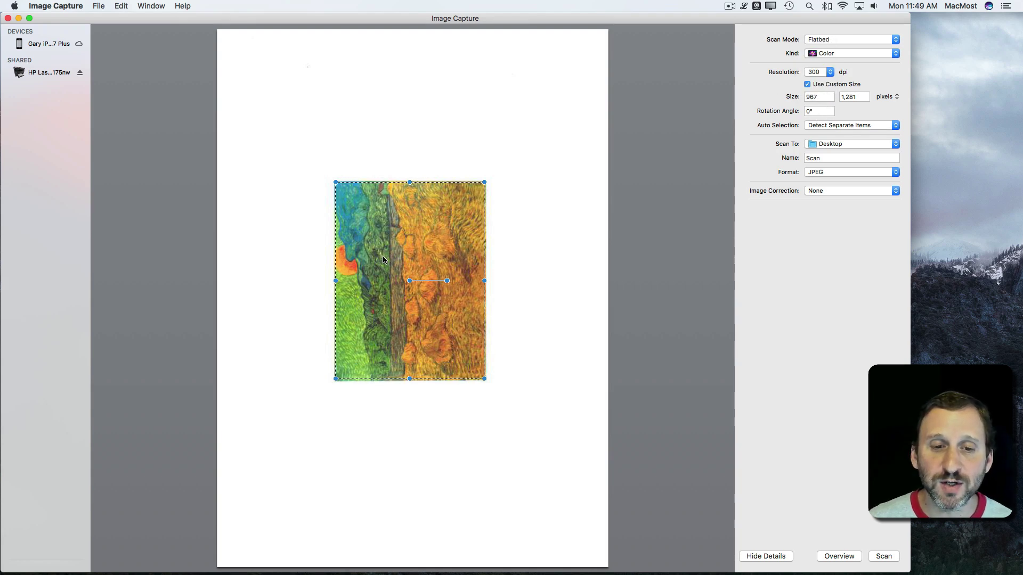
click(821, 128)
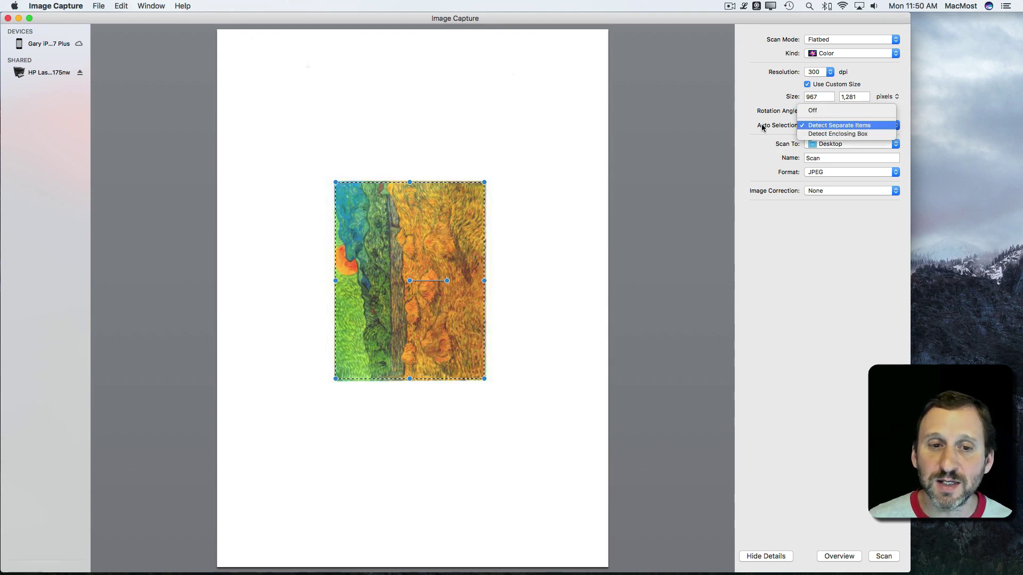
click(825, 153)
click(825, 145)
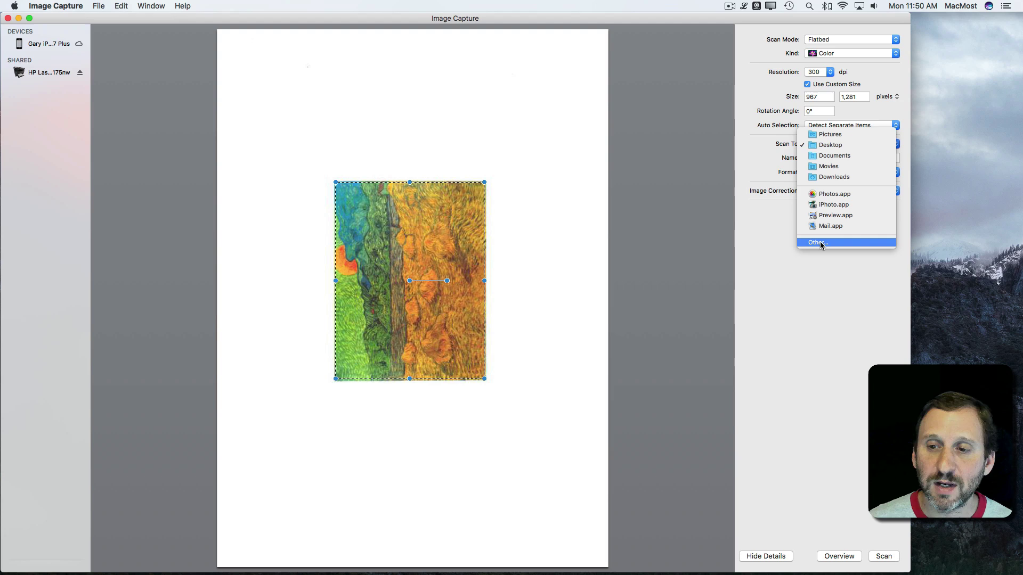
click(740, 164)
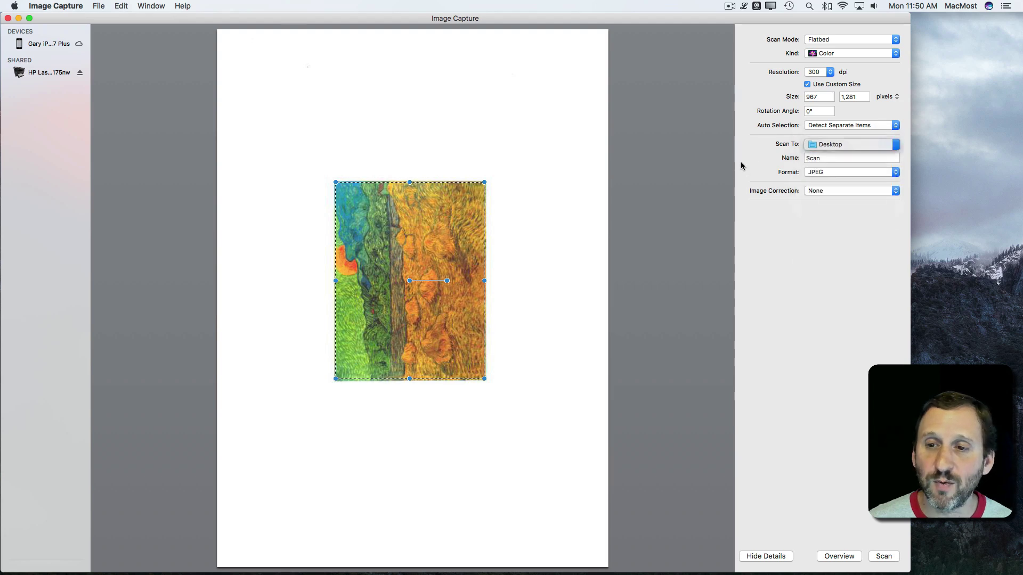
click(822, 173)
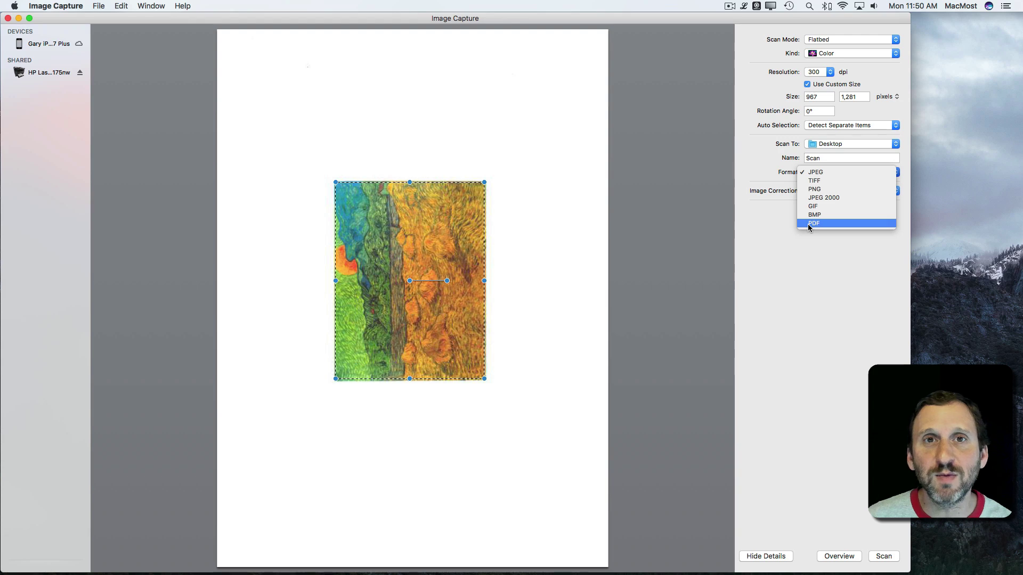
click(765, 161)
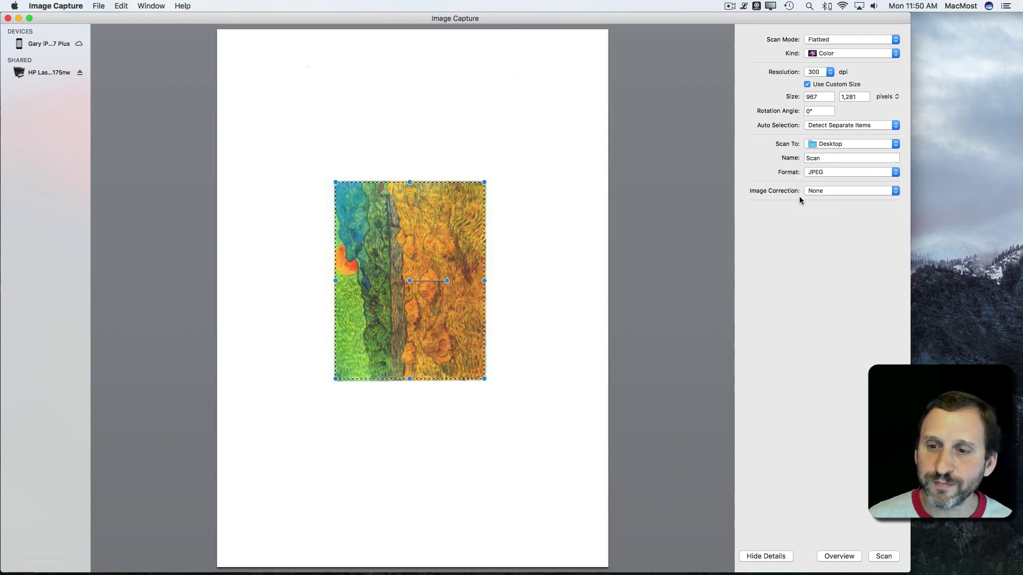
click(825, 190)
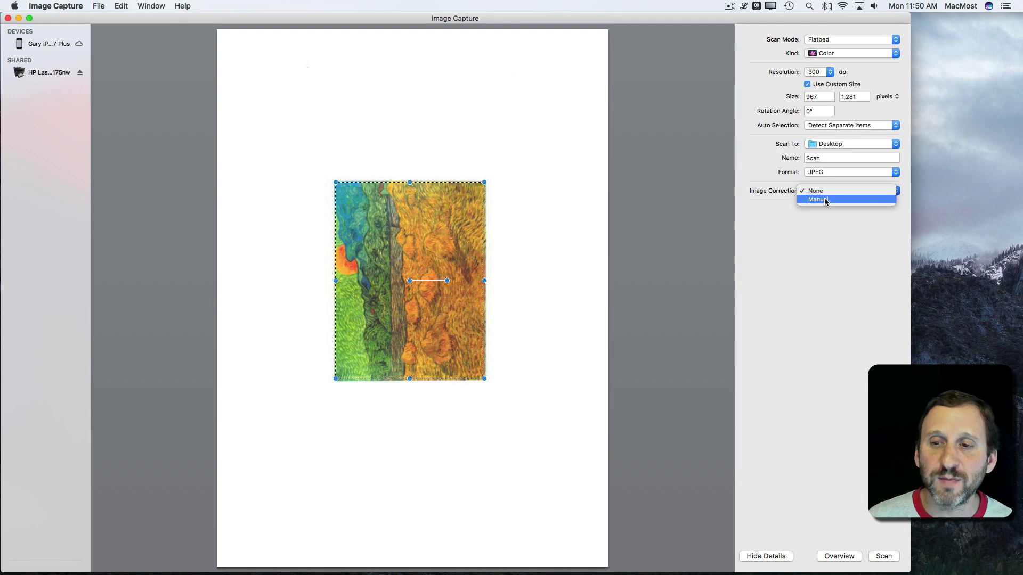
click(824, 199)
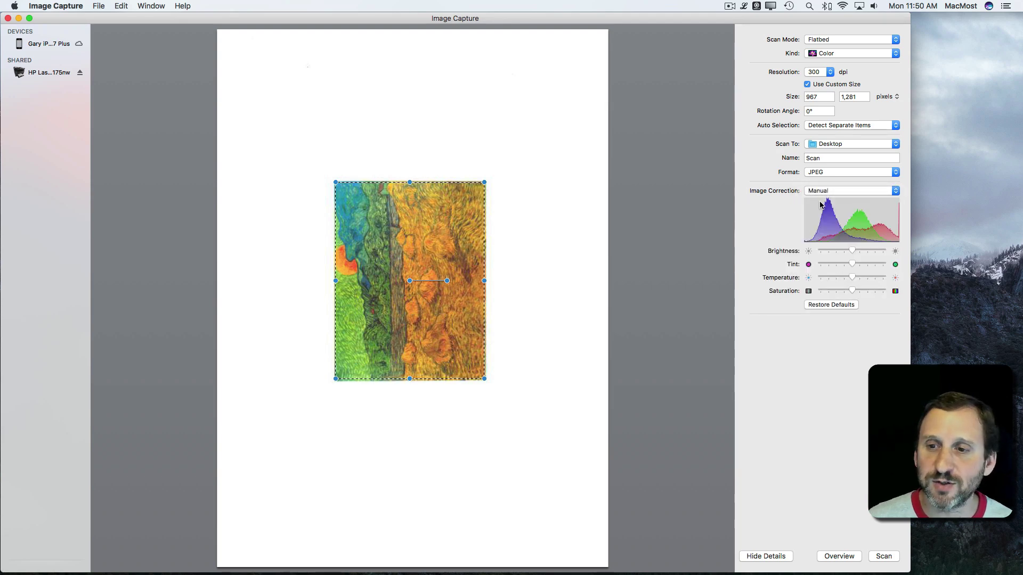
click(823, 191)
click(823, 182)
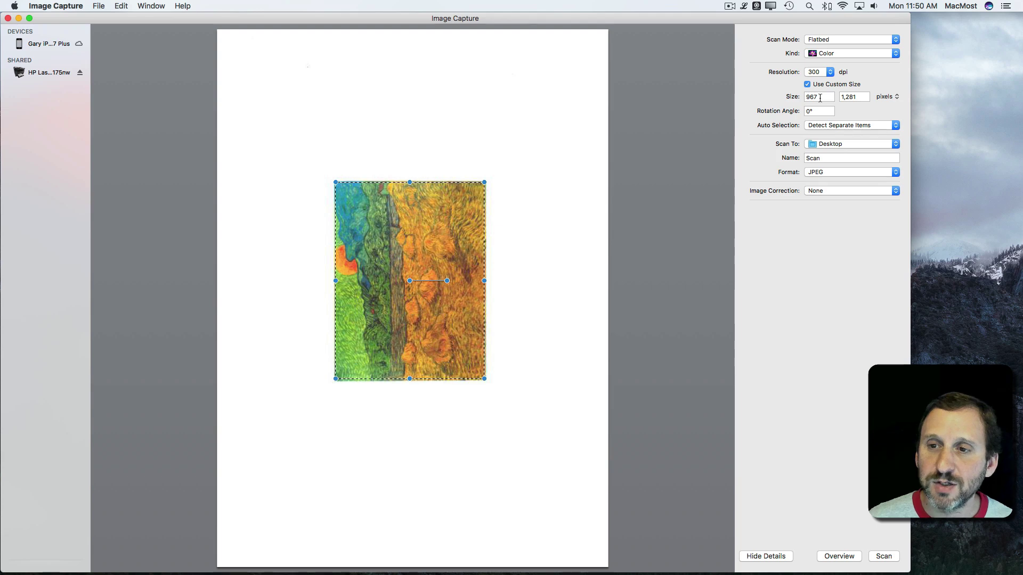
- Set the rotation angle to 90° and refit the scan area to the painting at 1,284 × 971 pixels
click(812, 111)
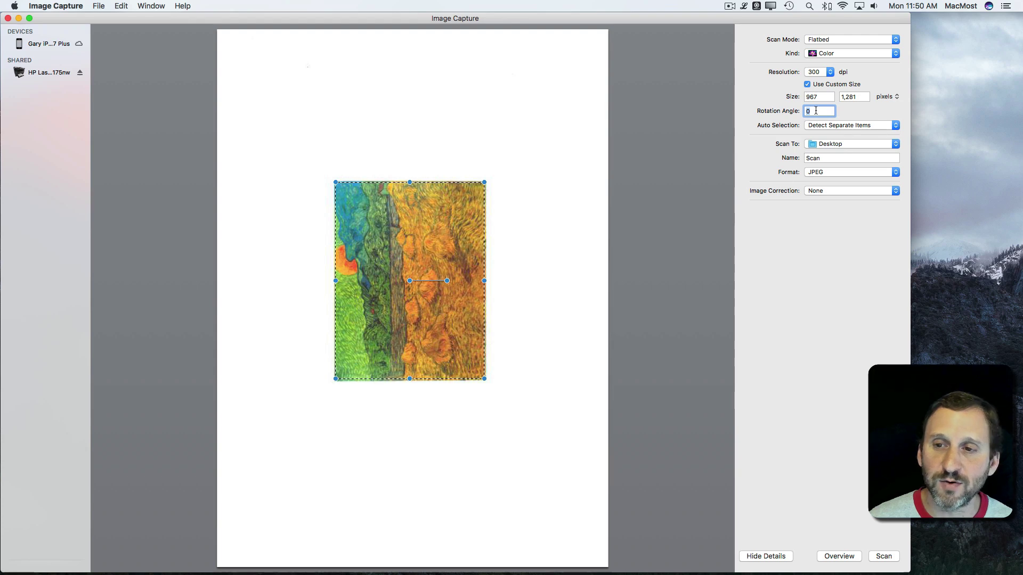
text(90)
key(Return)
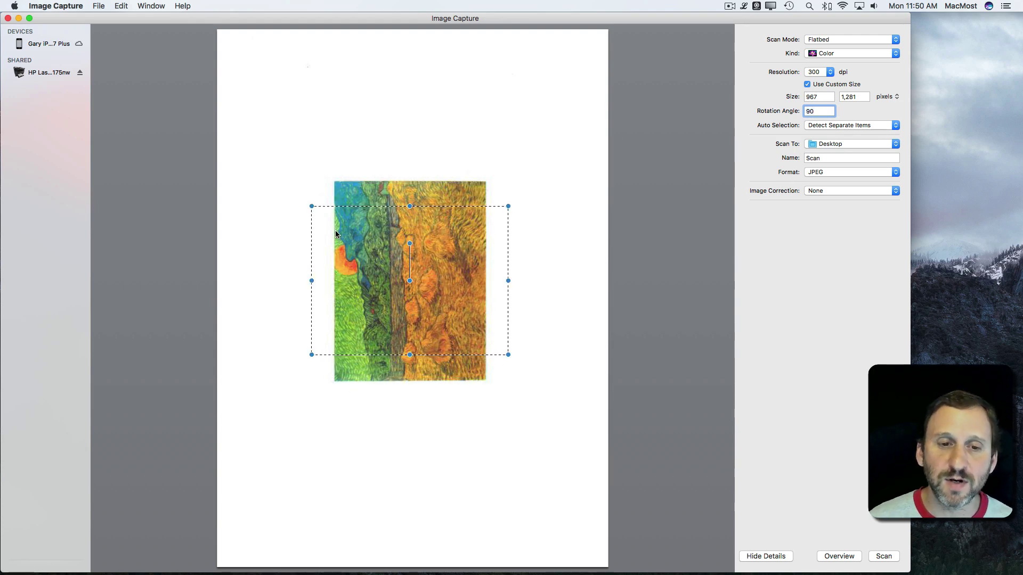
click(312, 207)
drag(336, 192, 335, 184)
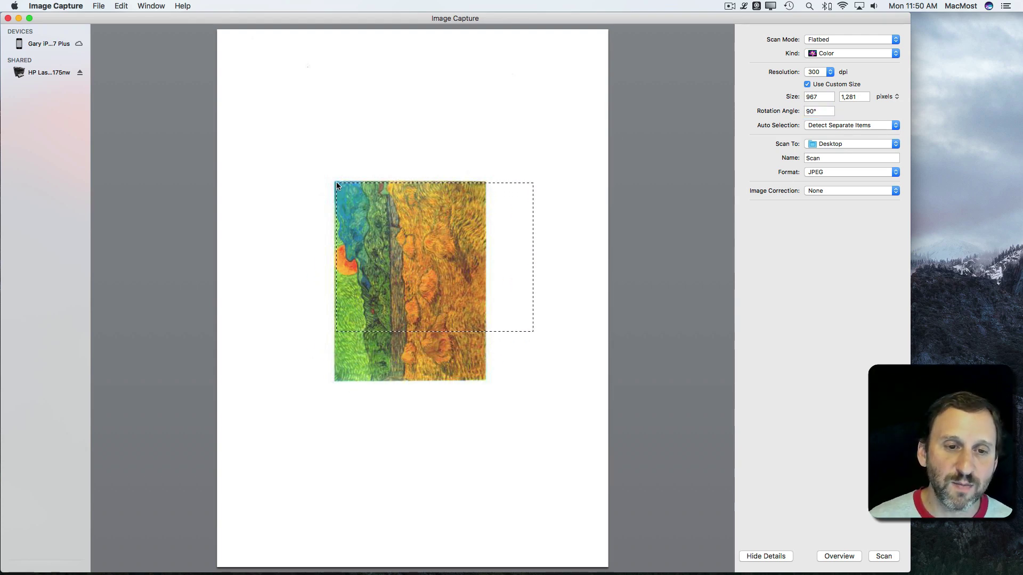
mouse_move(532, 331)
mouse_down()
mouse_move(494, 354)
mouse_move(484, 380)
mouse_up()
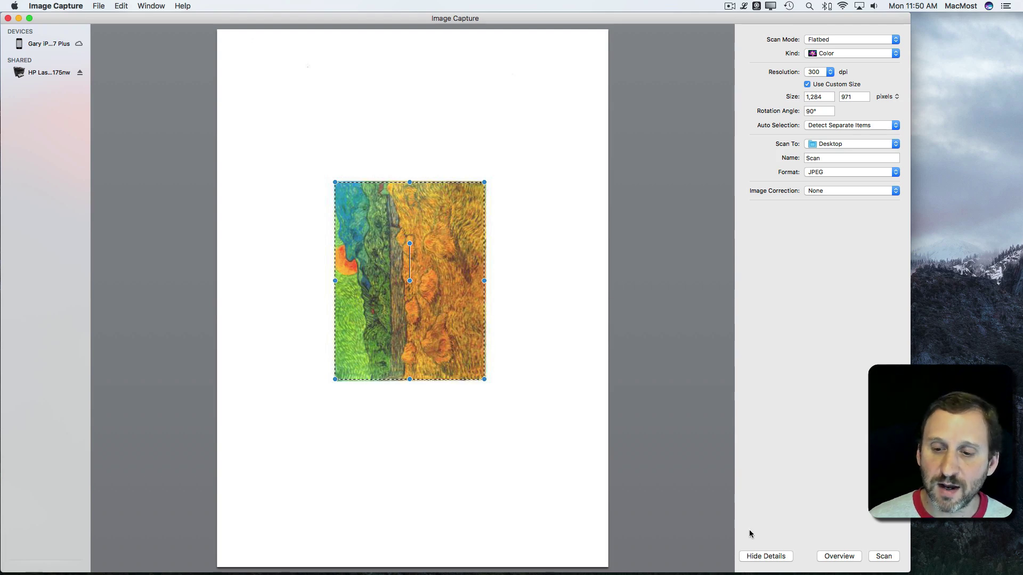
- Scan the painting, saving Scan.jpeg to the Desktop
click(882, 556)
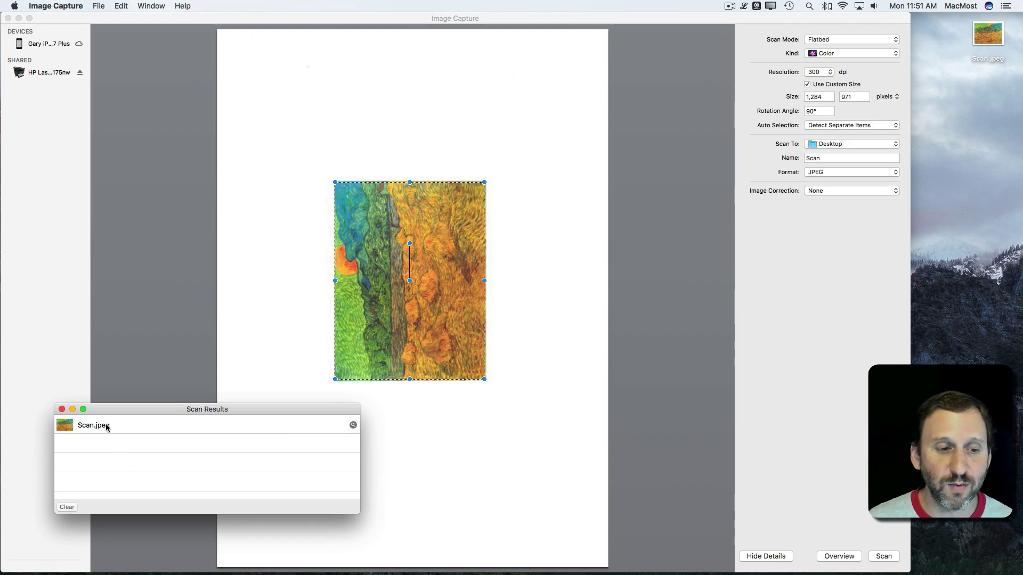
- Open Scan.jpeg from the desktop in Preview to check it appears upright in landscape
double_click(976, 36)
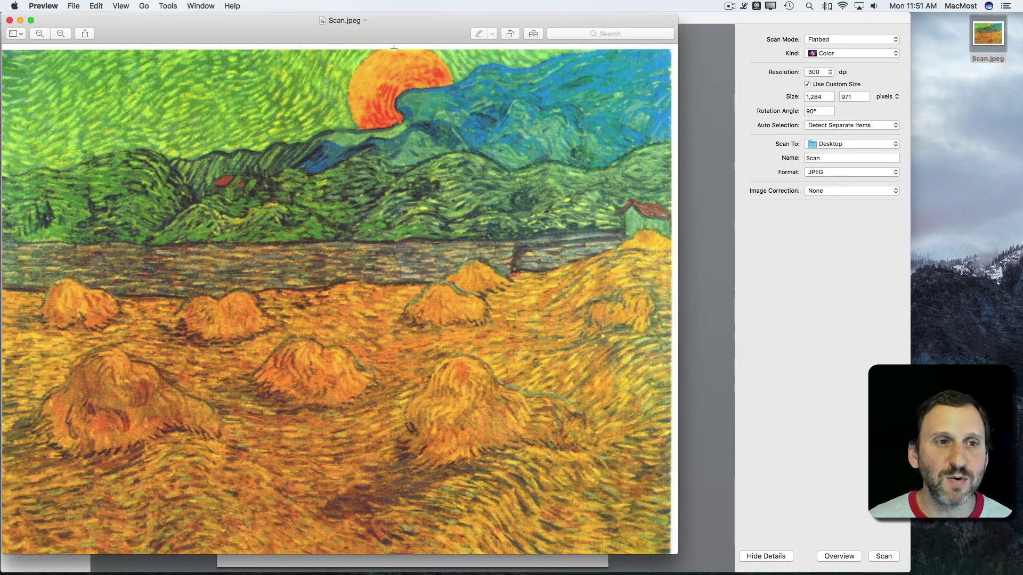
- Close the Scan.jpeg Preview window and bring the Image Capture scanner window back to the front
click(10, 21)
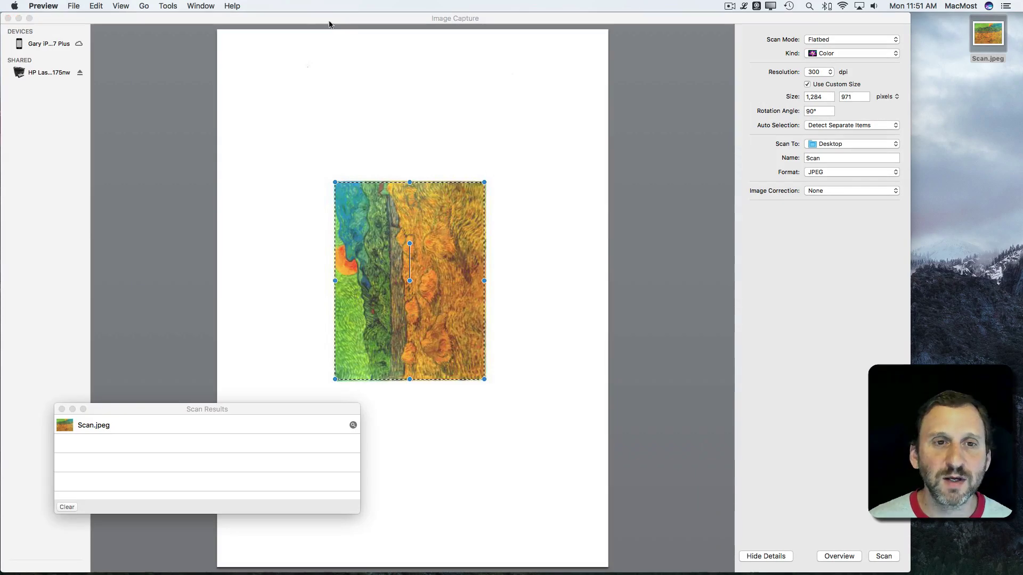
click(309, 23)
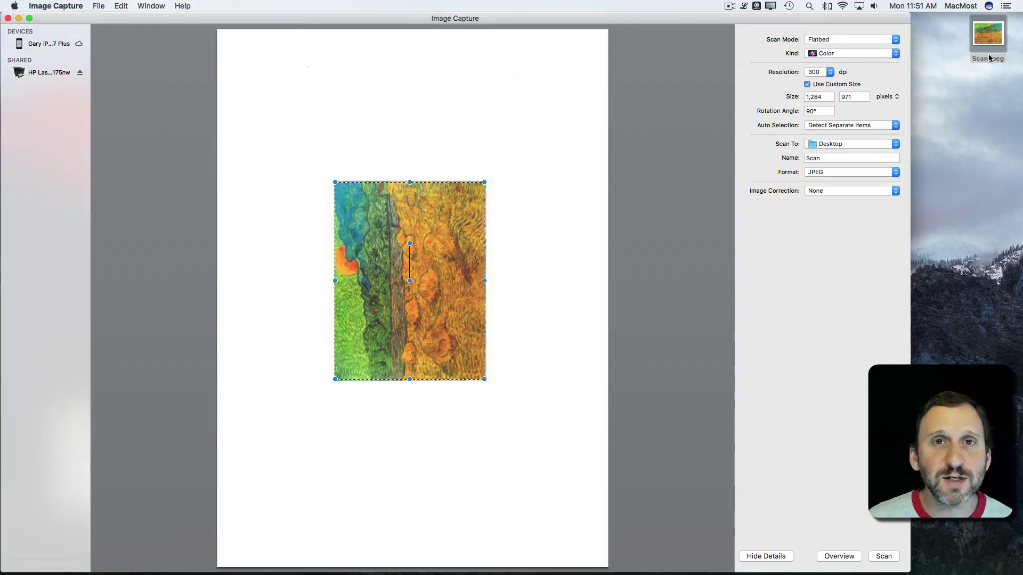